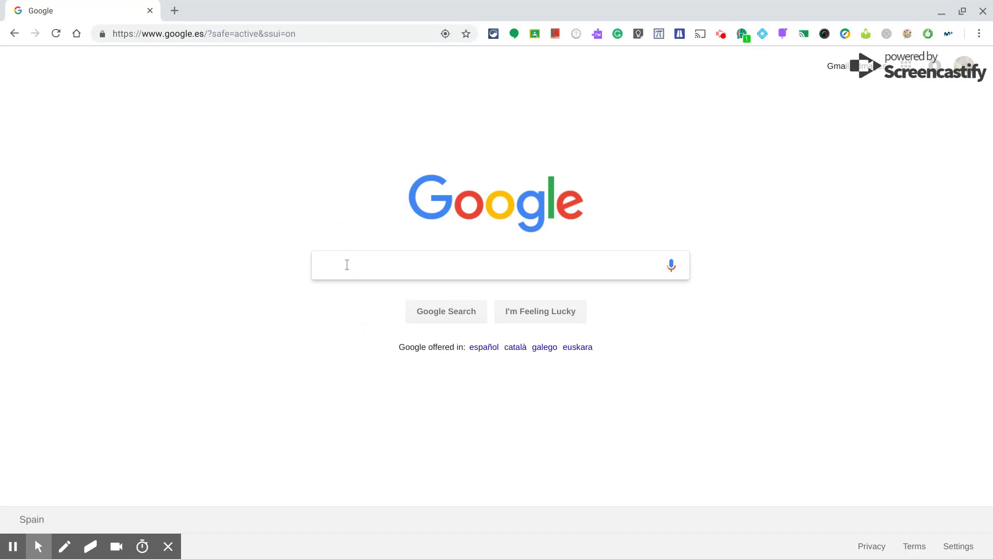
# Search Google for 'wikiloc' and open the 'Wikiloc - GPS trails and waypoints of the World' result
pyautogui.write('wikiloc')
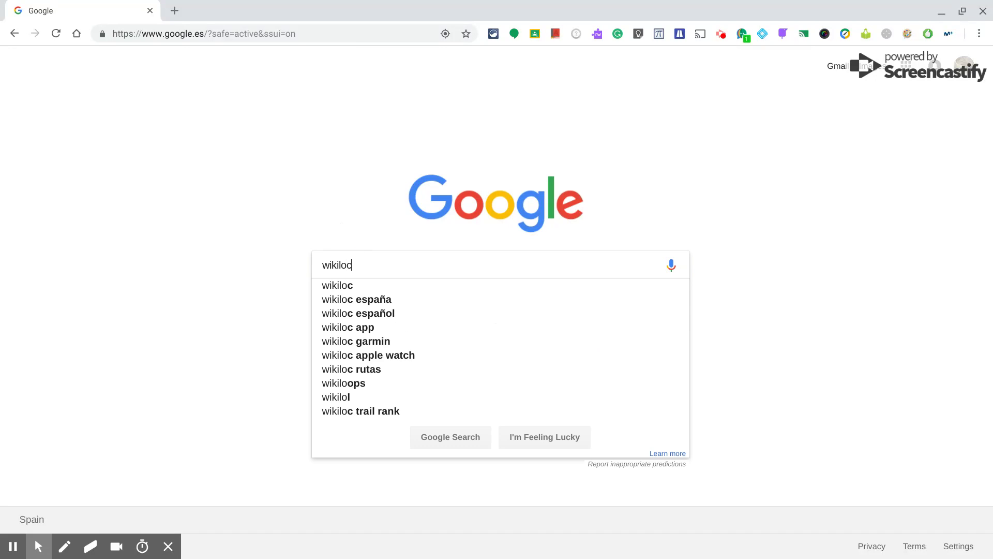
pyautogui.press('Return')
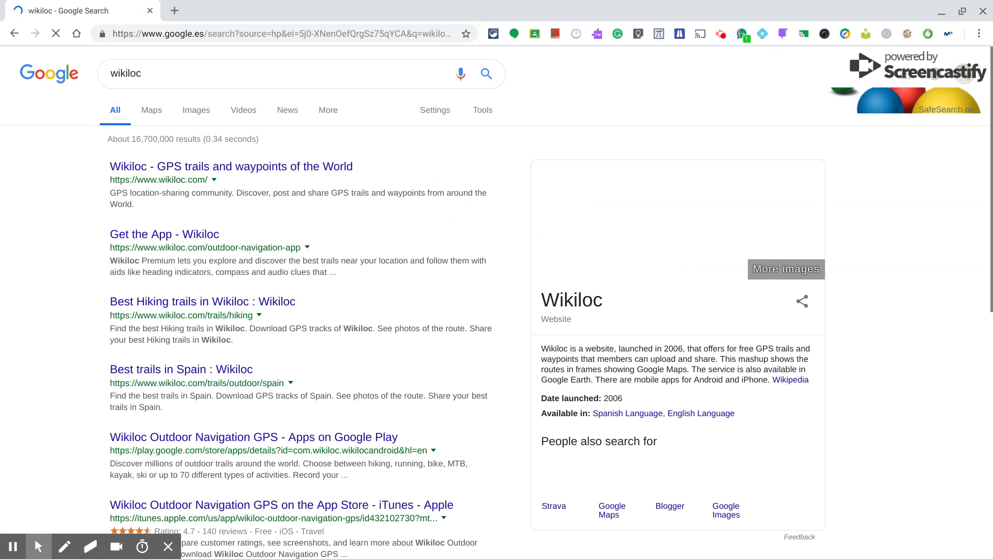
pyautogui.click(220, 166)
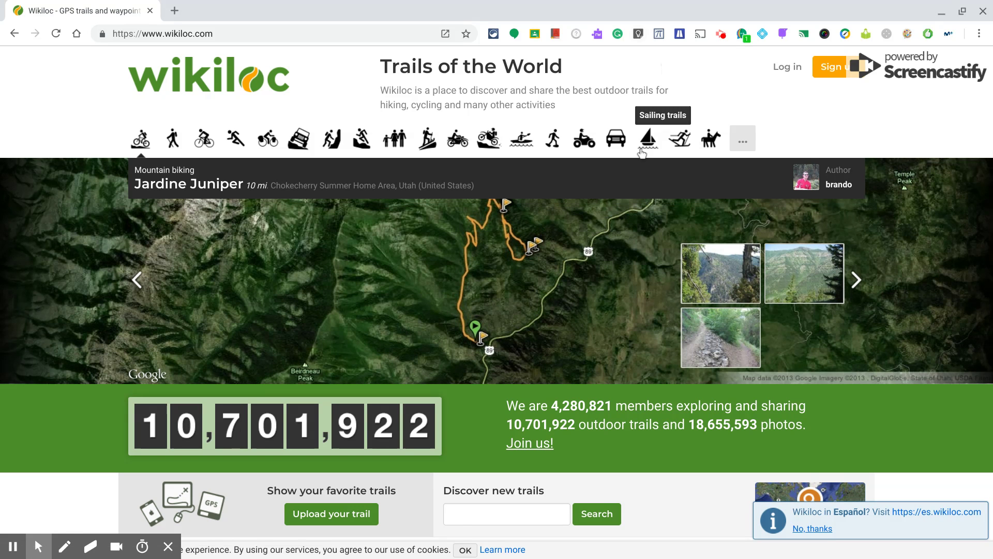
# Open the Join Wikiloc sign-up page, then switch to the member log-in form
pyautogui.click(825, 77)
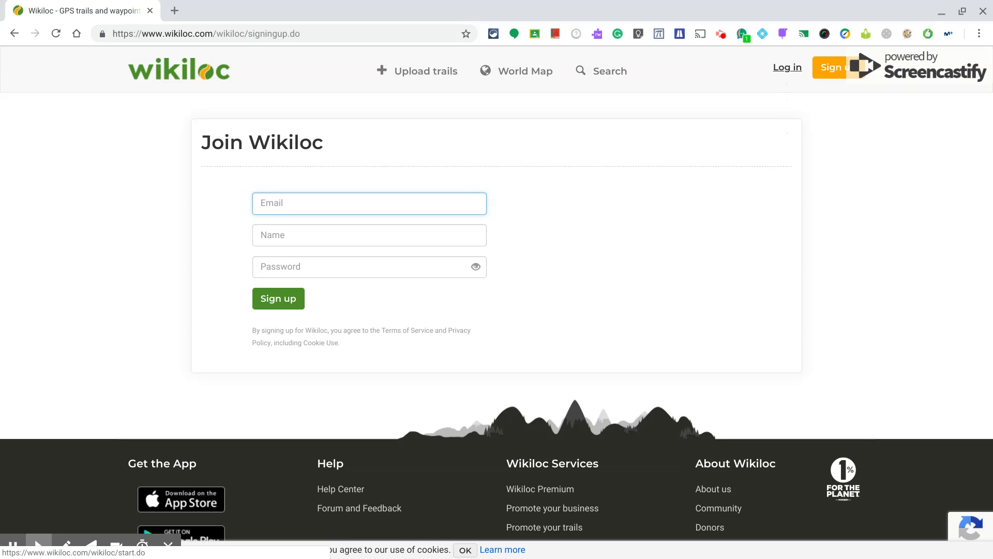
pyautogui.click(779, 76)
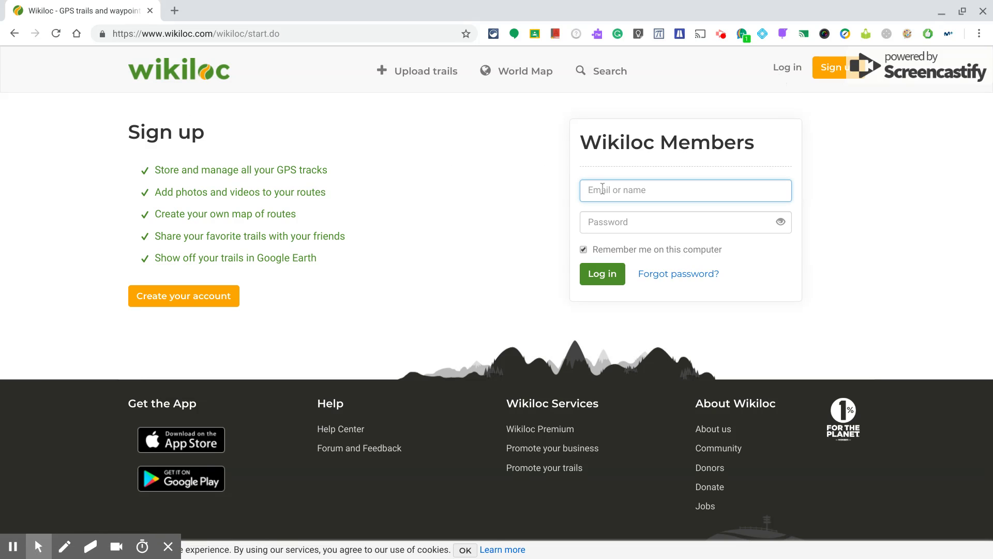
# Log in with the saved account e-mail and the account password to reach Your trails
pyautogui.press('Down')
pyautogui.press('Tab')
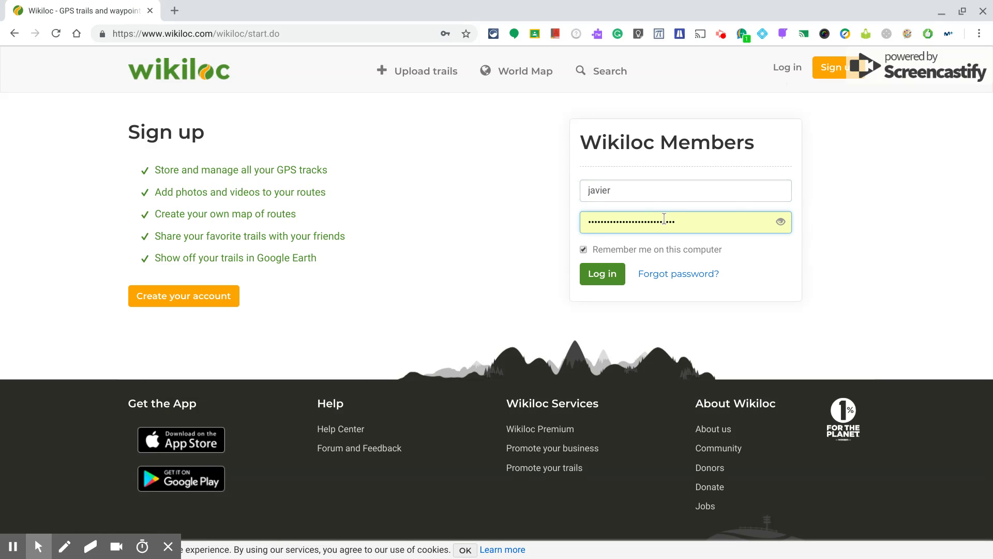
pyautogui.moveTo(679, 218); pyautogui.dragTo(572, 211)
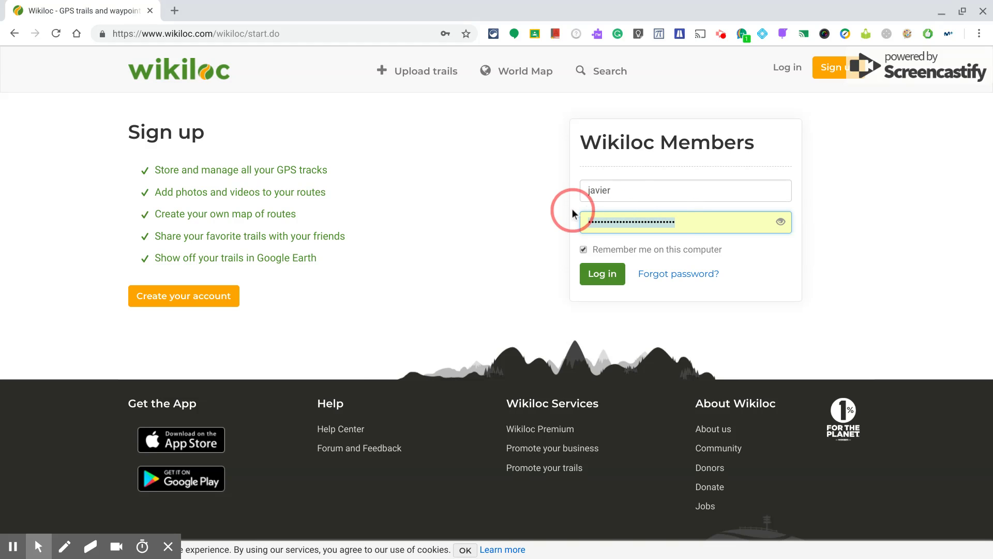
pyautogui.press('BackSpace')
pyautogui.click(615, 192)
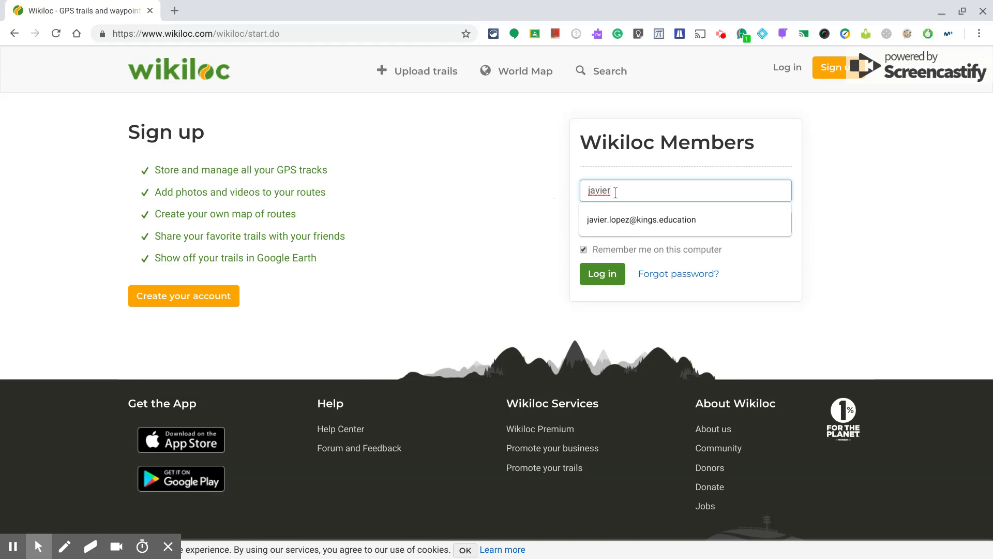
pyautogui.click(632, 222)
pyautogui.click(630, 222)
pyautogui.write('*')
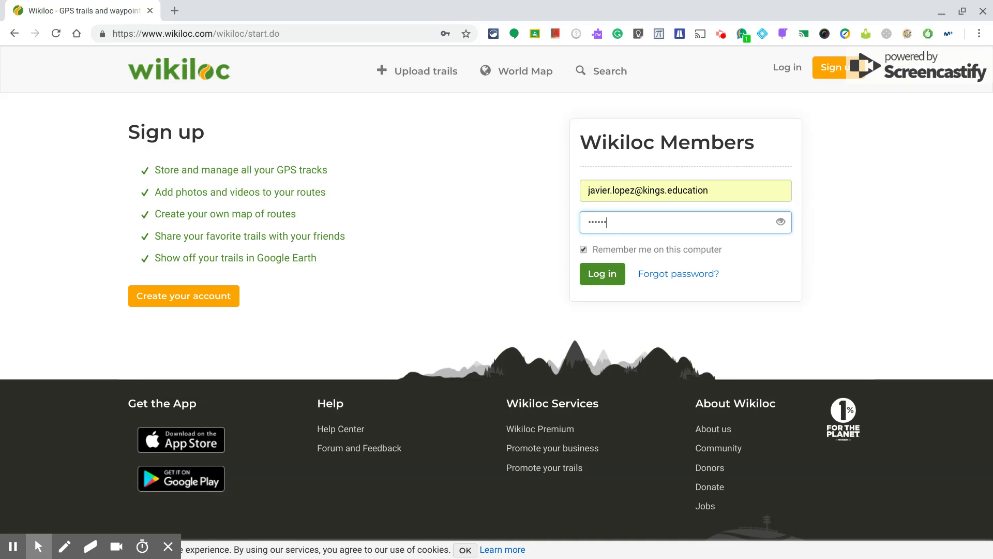
pyautogui.click(615, 273)
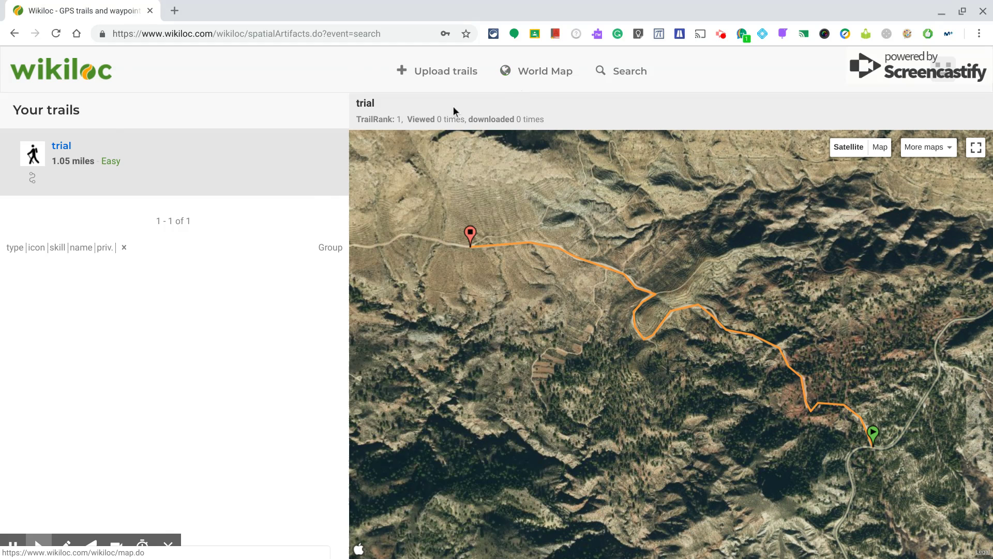
# Choose Upload trails, draw the trail by hand, and search the map for 'calasparr'
pyautogui.click(426, 81)
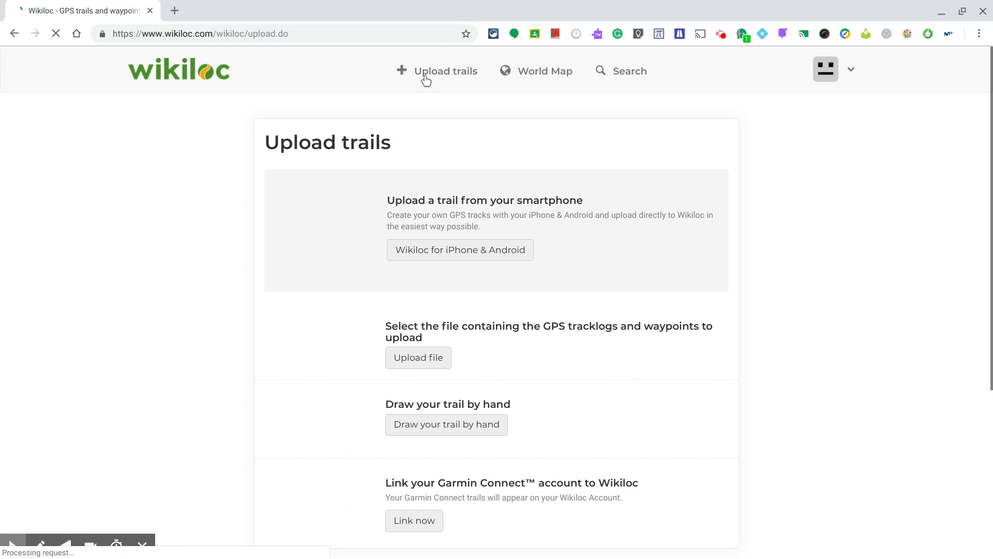
pyautogui.scroll(-2, 580, 173)
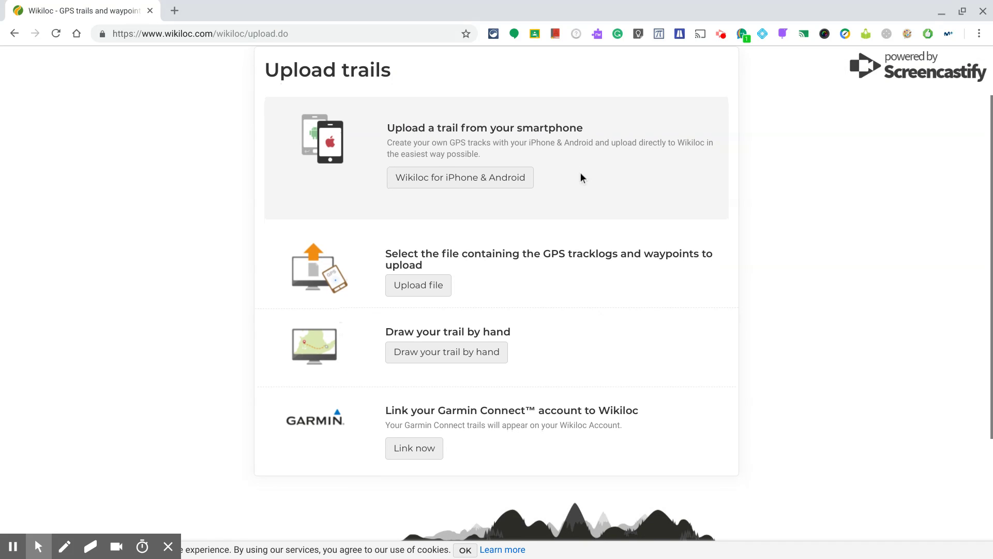
pyautogui.click(432, 360)
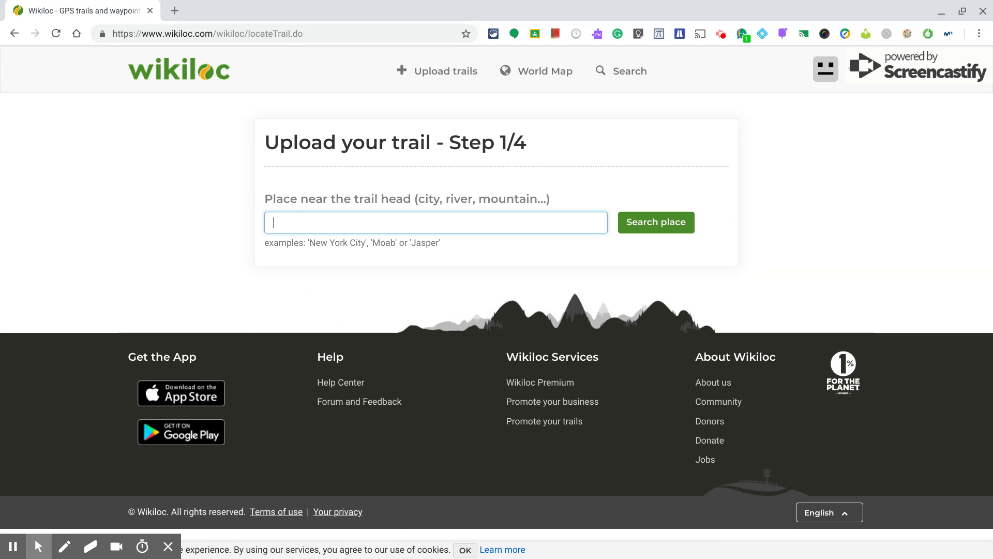
pyautogui.write('calasparra')
pyautogui.click(657, 224)
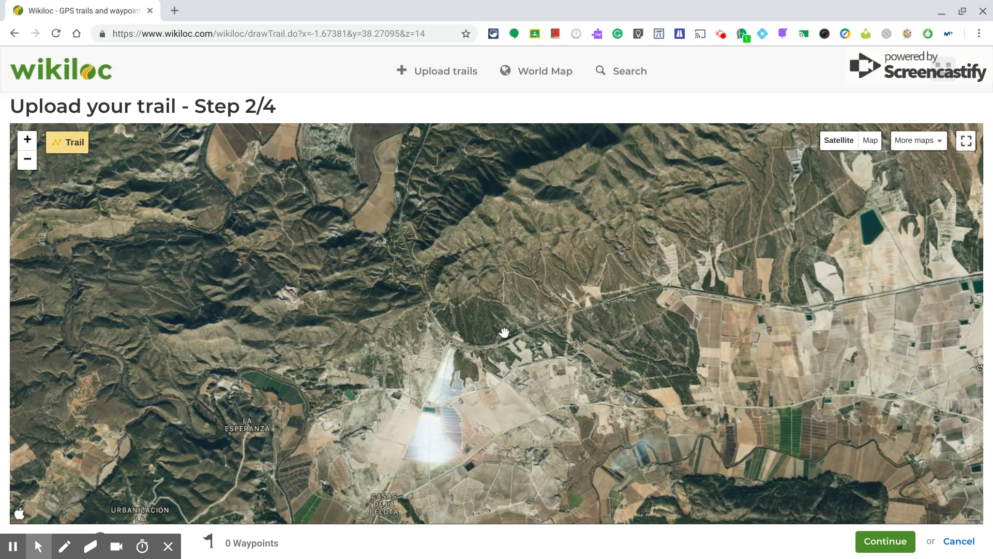
# Zoom and pan the satellite map to frame the hills and road beside Embalse Alfonso XIII
pyautogui.scroll(-3, 504, 332)
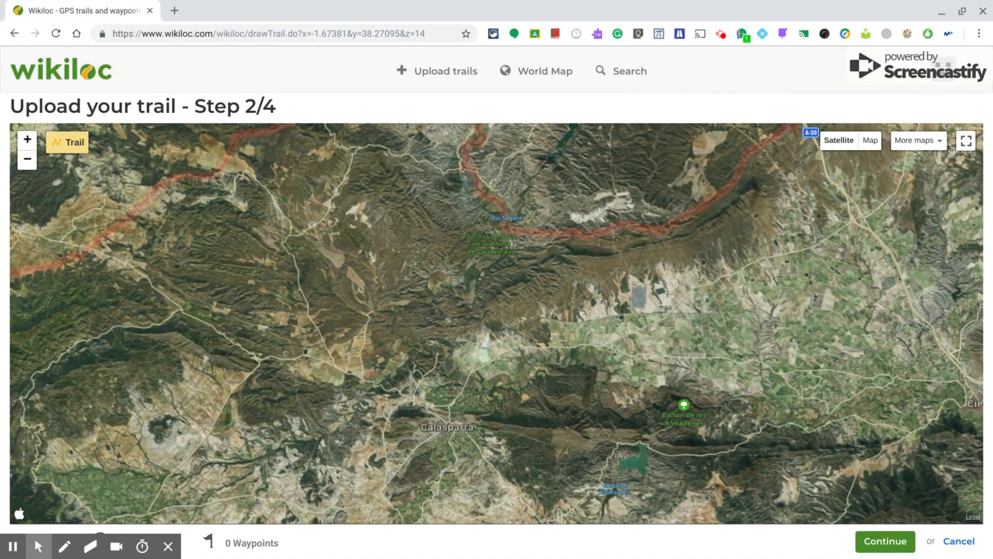
pyautogui.moveTo(449, 394); pyautogui.dragTo(468, 278)
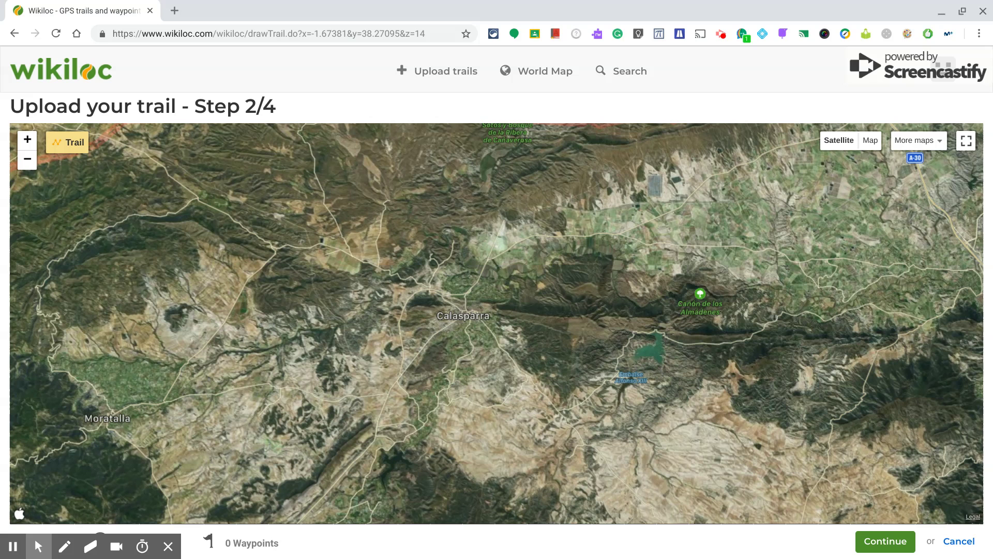
pyautogui.rightClick(663, 185)
pyautogui.press('Escape')
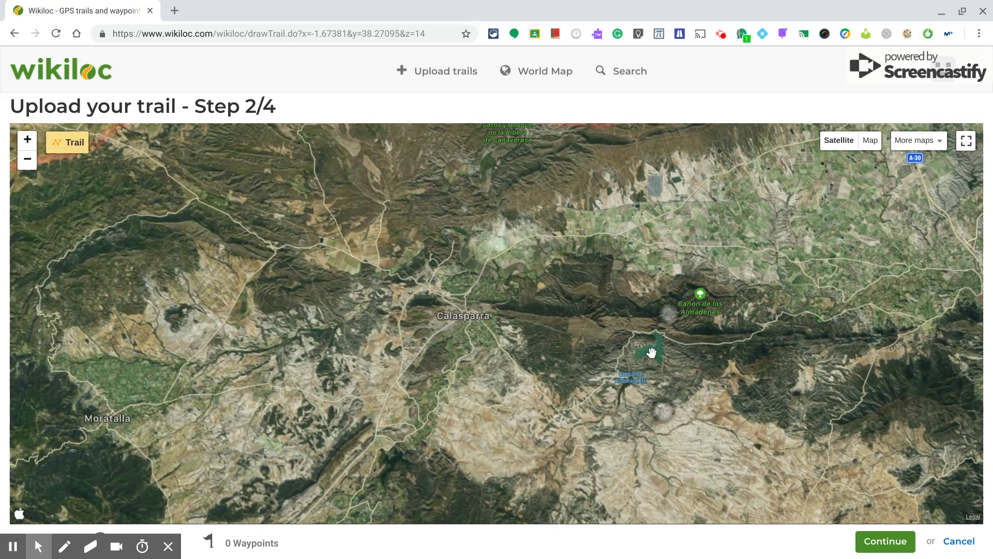
pyautogui.scroll(5, 644, 361)
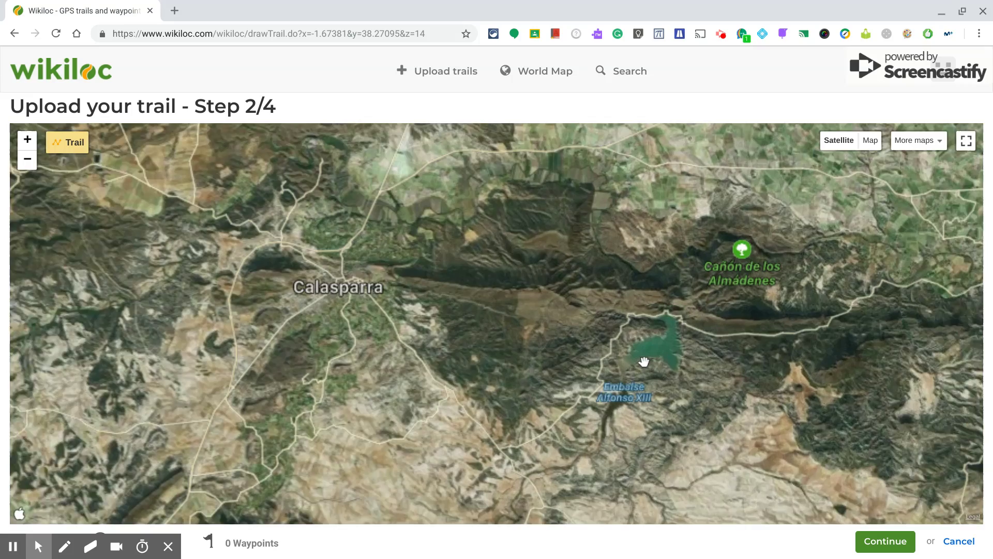
pyautogui.scroll(5, 644, 361)
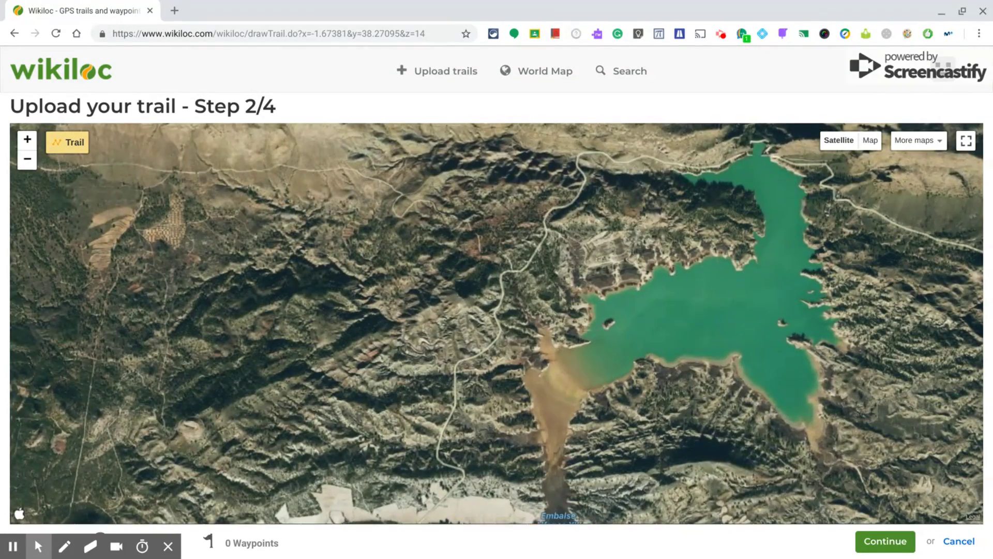
pyautogui.scroll(4, 643, 361)
pyautogui.moveTo(203, 304); pyautogui.dragTo(476, 328)
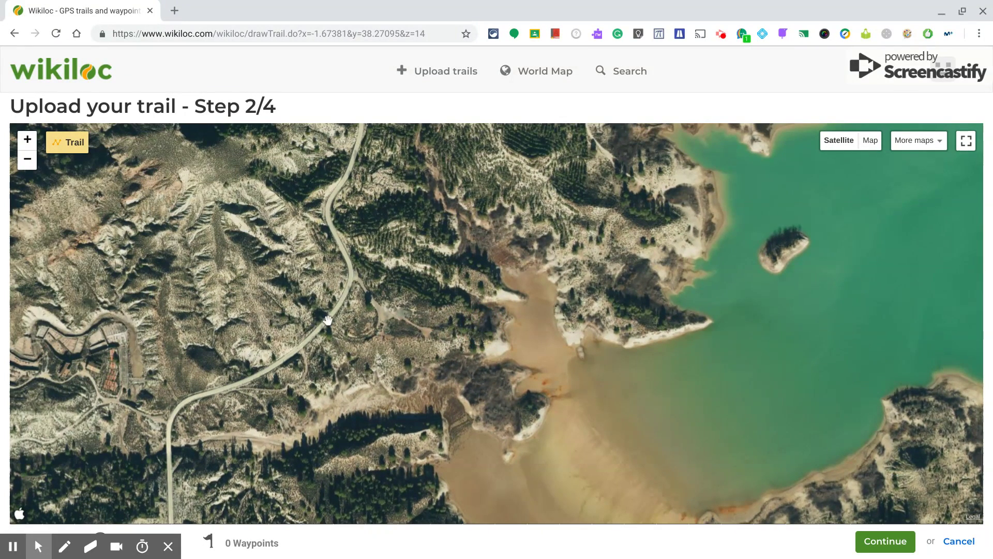
pyautogui.moveTo(332, 237); pyautogui.dragTo(362, 384)
pyautogui.moveTo(428, 199); pyautogui.dragTo(505, 393)
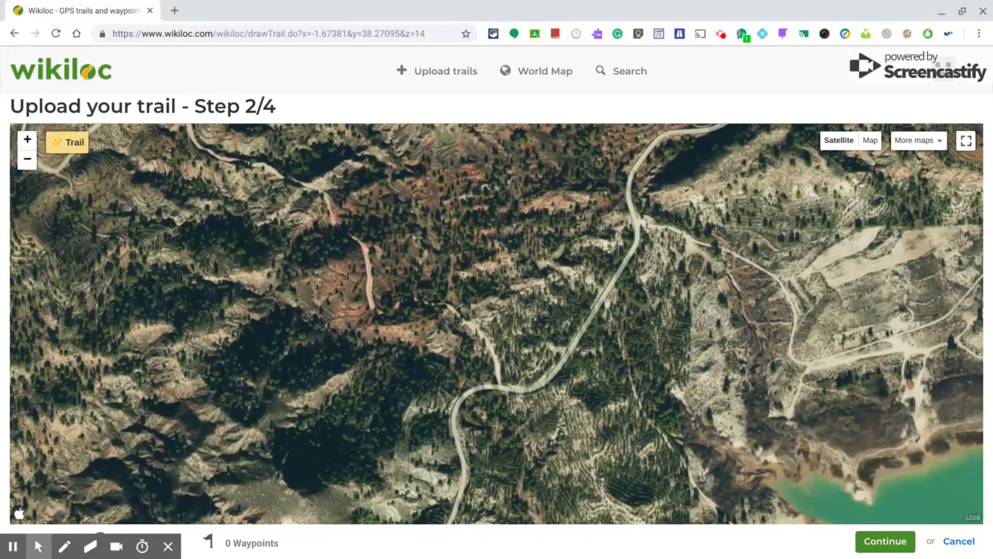
pyautogui.scroll(1, 496, 323)
pyautogui.scroll(-1, 497, 324)
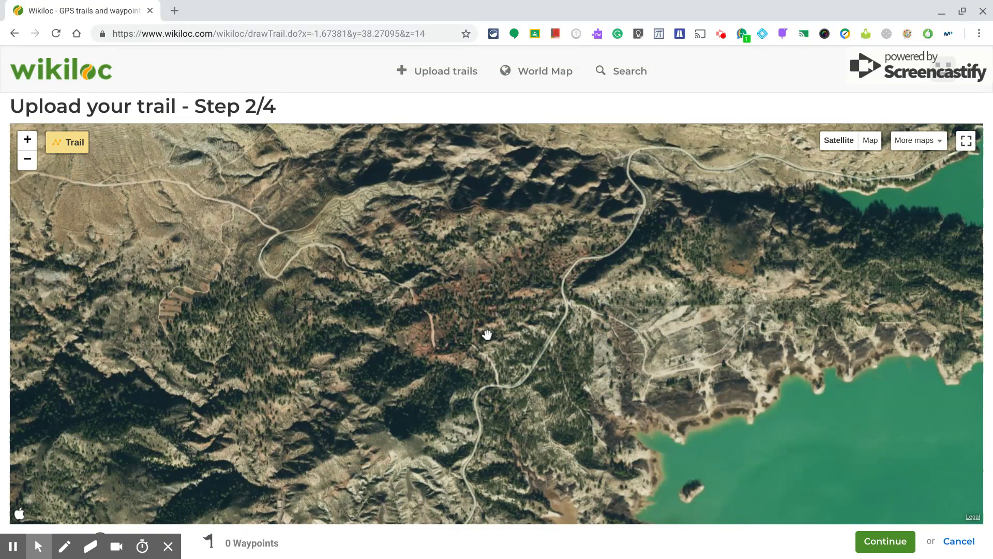
# Draw the trail from a start point on the road northwest up the valley toward the hilltop
pyautogui.click(497, 386)
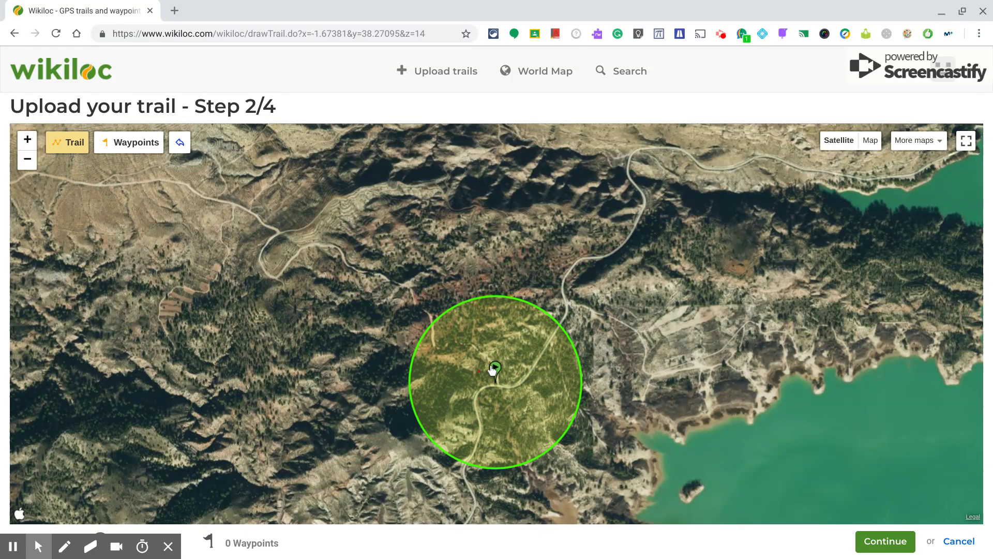
pyautogui.click(492, 367)
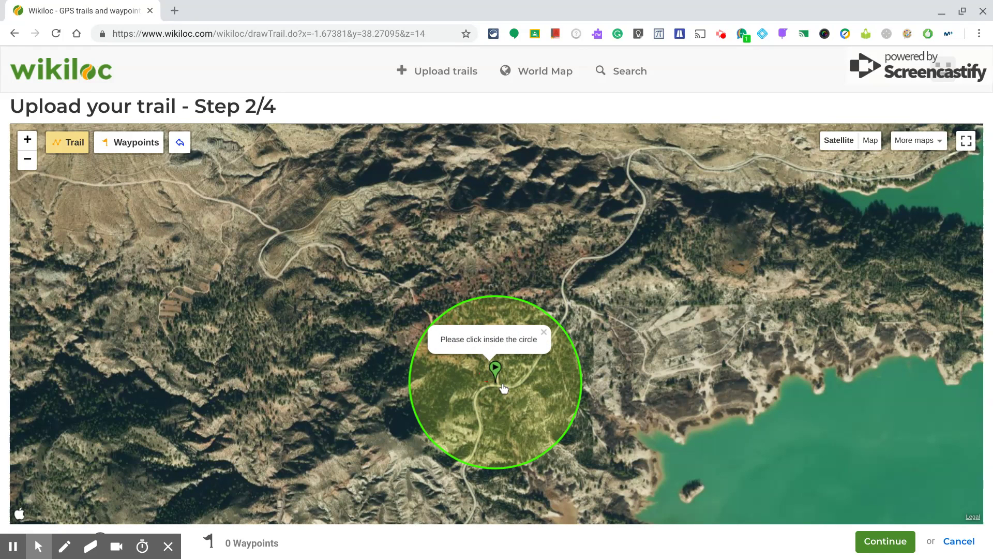
pyautogui.click(500, 379)
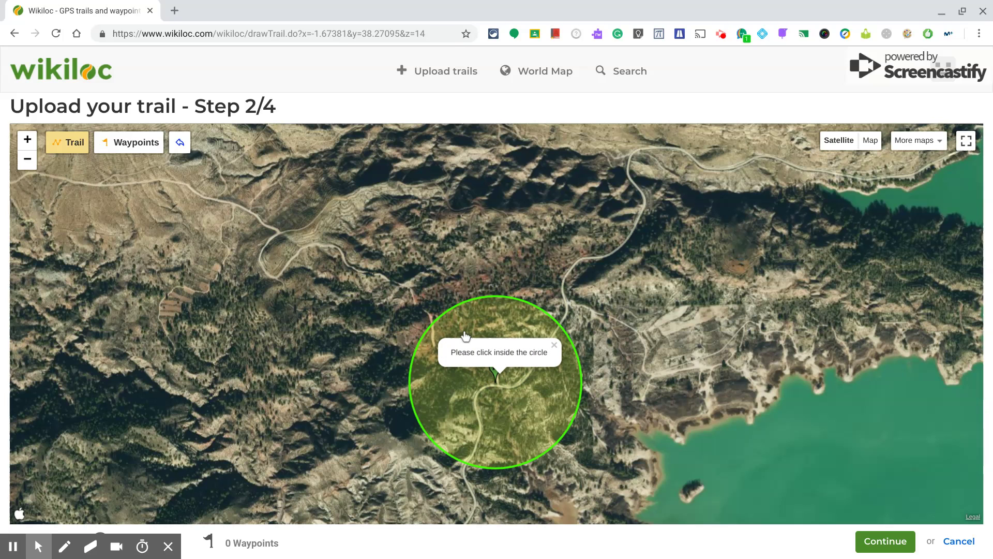
pyautogui.click(433, 352)
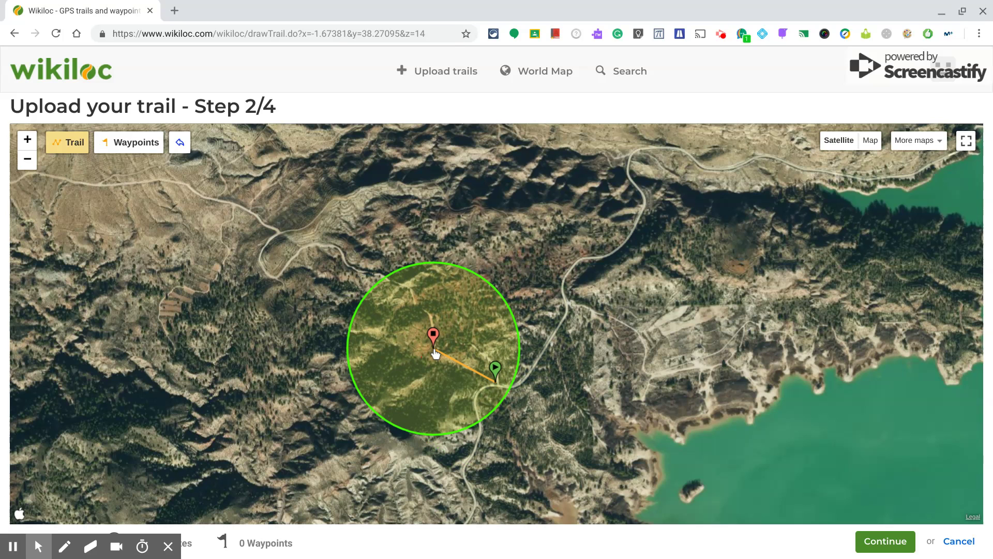
pyautogui.click(429, 313)
pyautogui.click(415, 310)
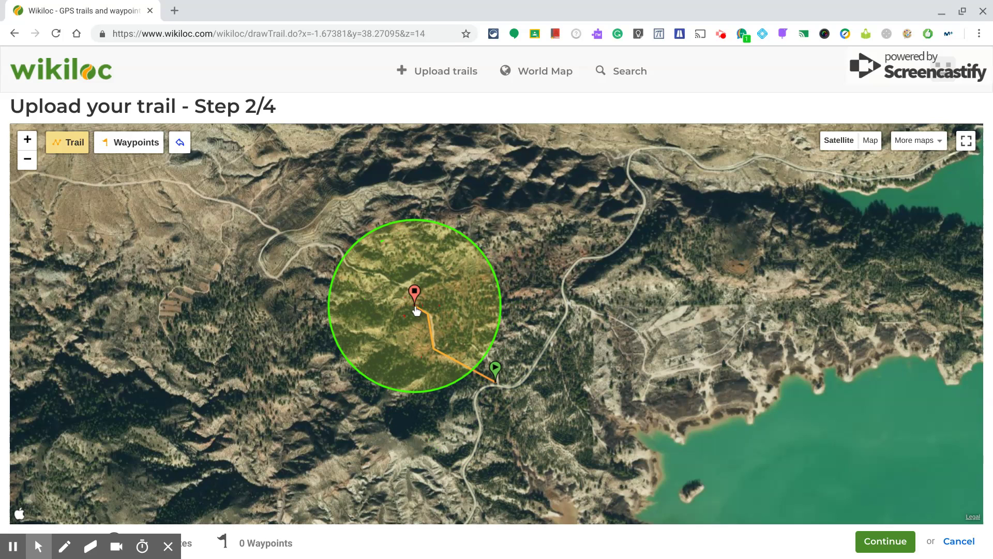
pyautogui.click(398, 282)
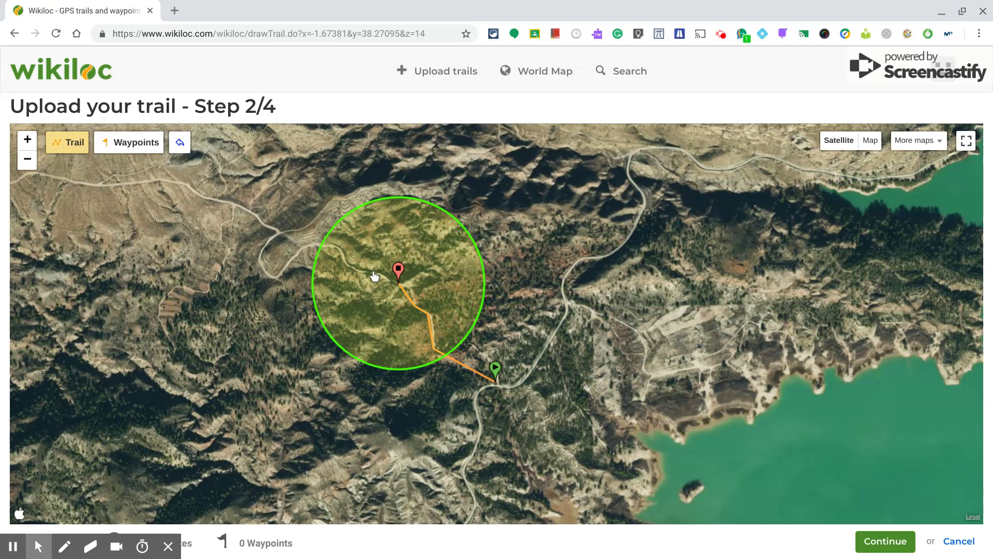
pyautogui.click(374, 276)
pyautogui.click(347, 264)
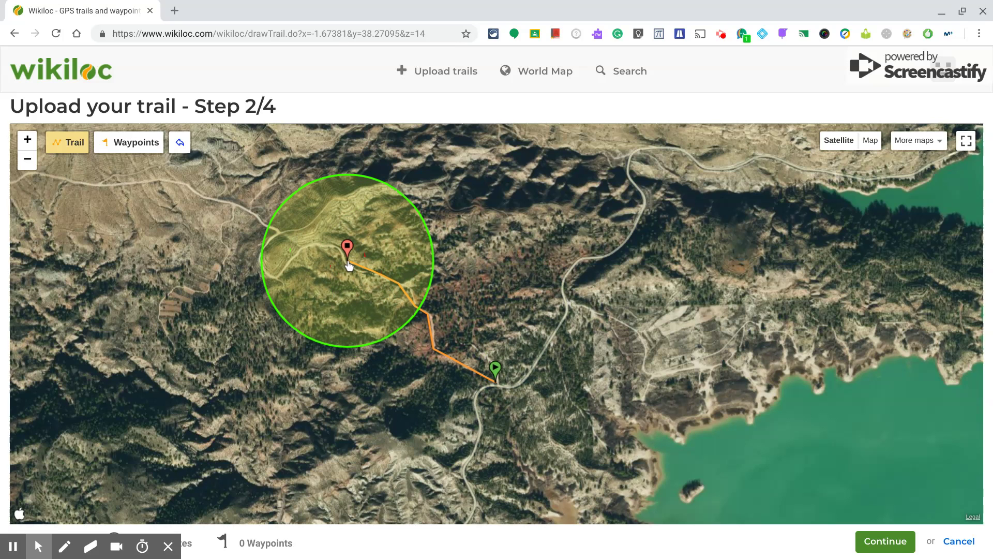
pyautogui.click(322, 246)
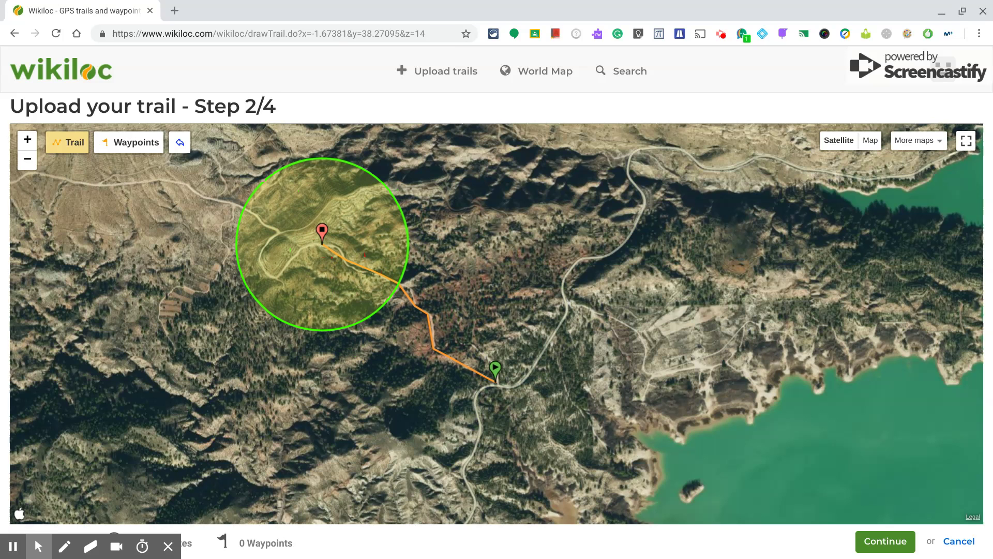
pyautogui.click(141, 150)
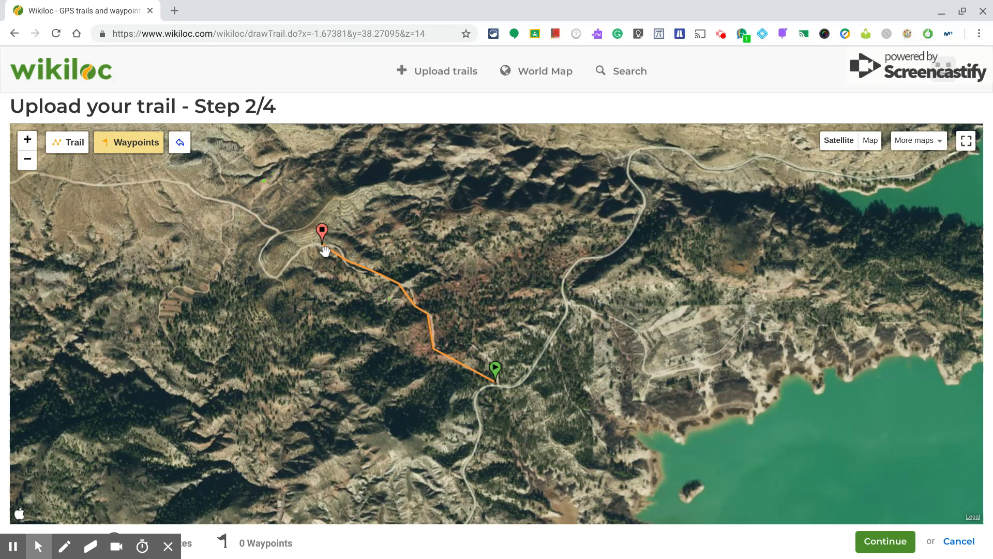
pyautogui.click(71, 155)
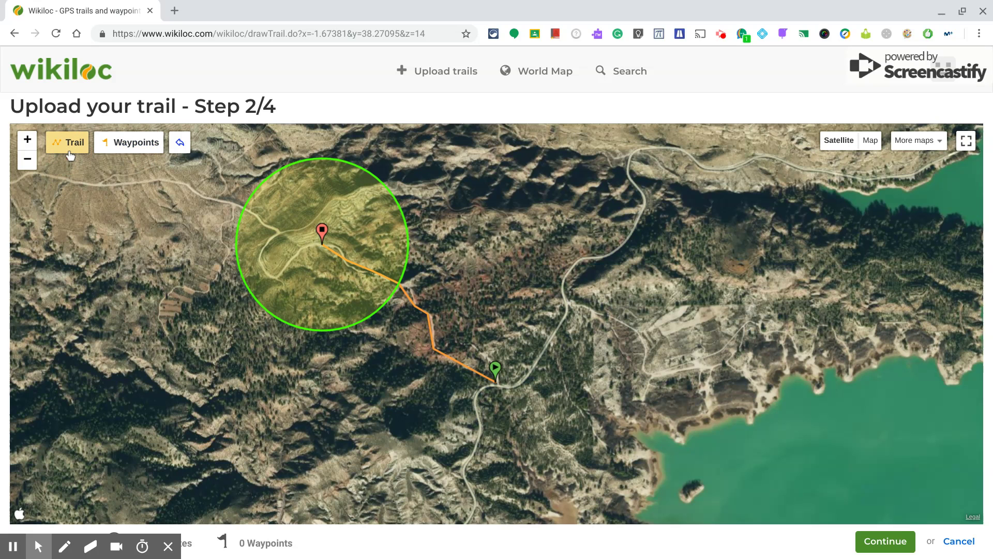
# Add a waypoint named 'Time to have breakfeast' at the trail's current end point
pyautogui.click(113, 152)
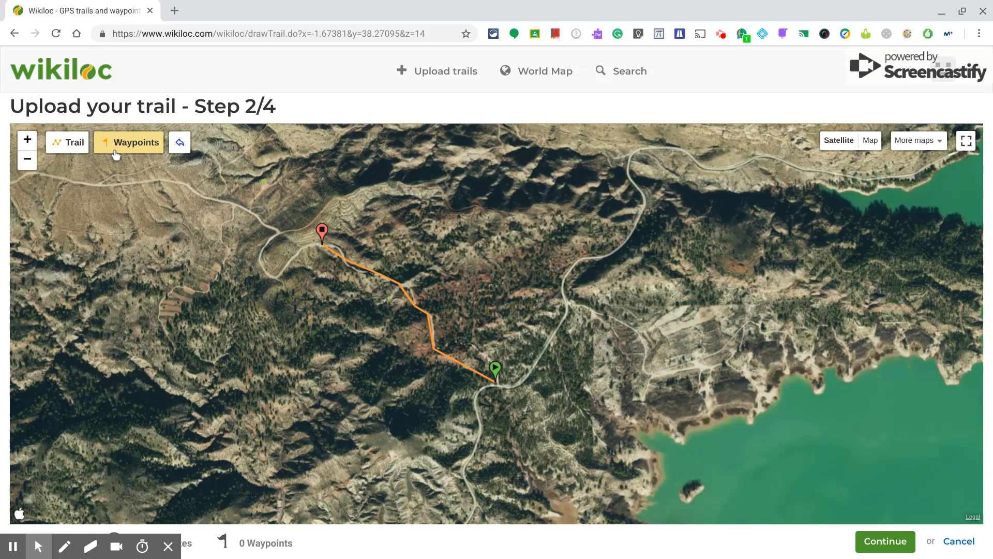
pyautogui.click(322, 248)
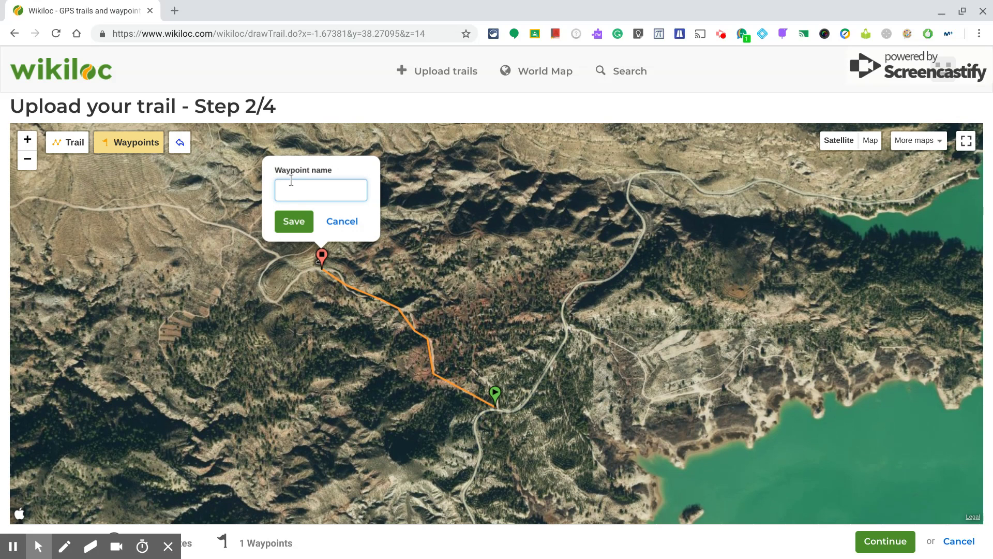
pyautogui.write('Time to have break')
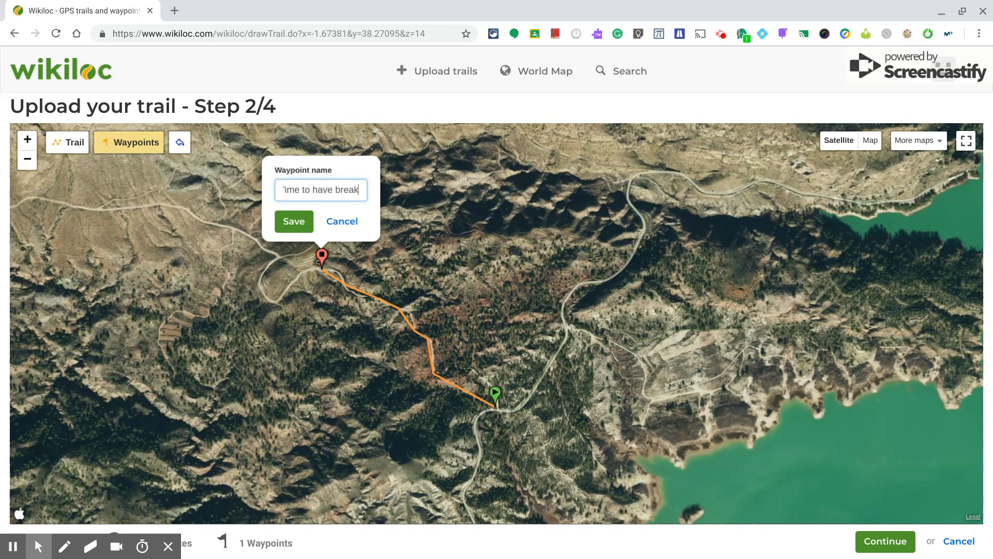
pyautogui.write('feast')
pyautogui.click(292, 221)
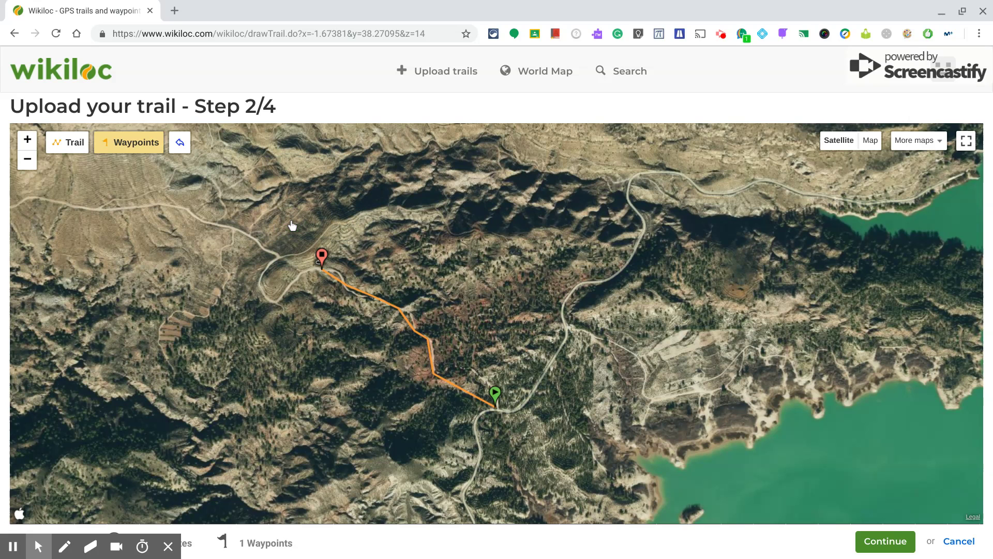
pyautogui.click(71, 148)
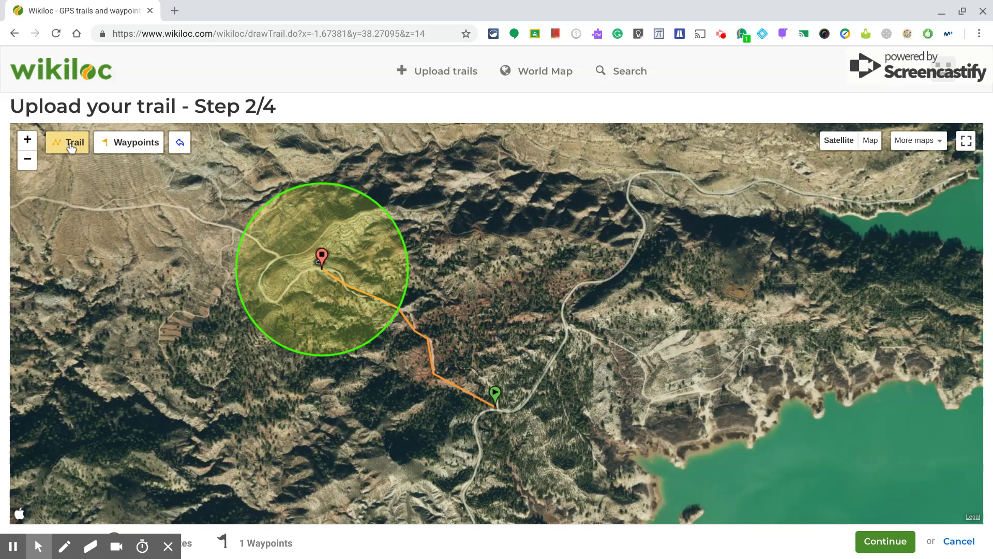
# Extend the trail west past the breakfast flag with three more points and continue to Step 3/5
pyautogui.click(275, 298)
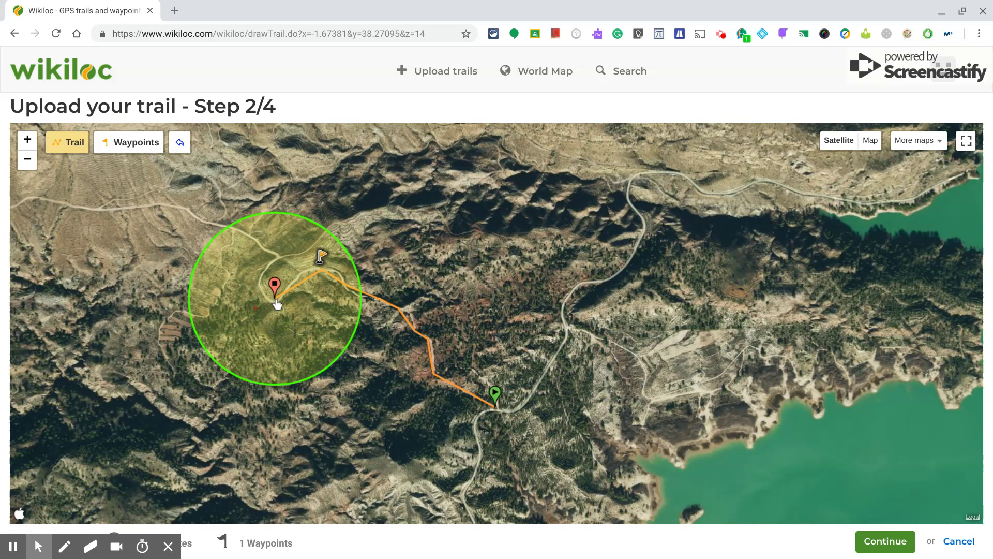
pyautogui.click(274, 255)
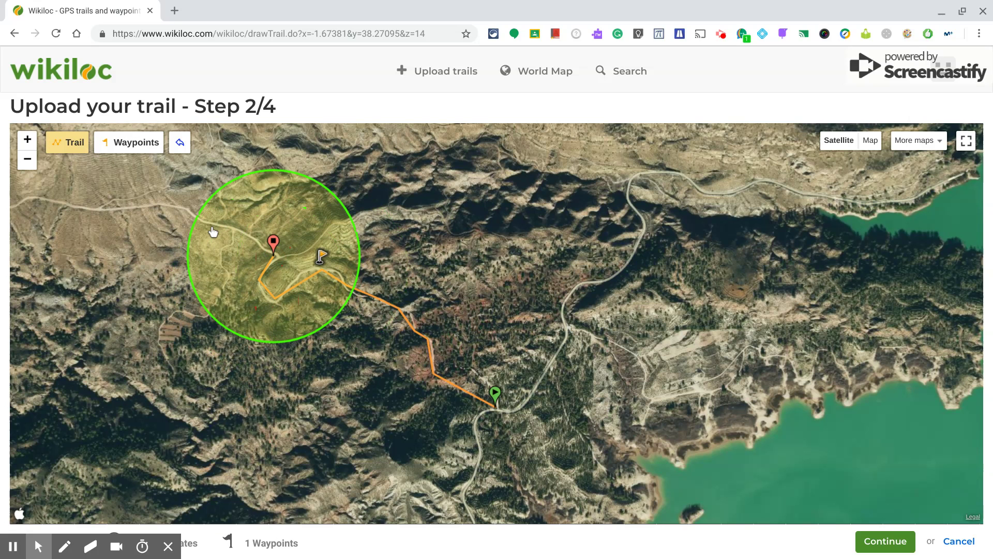
pyautogui.click(210, 227)
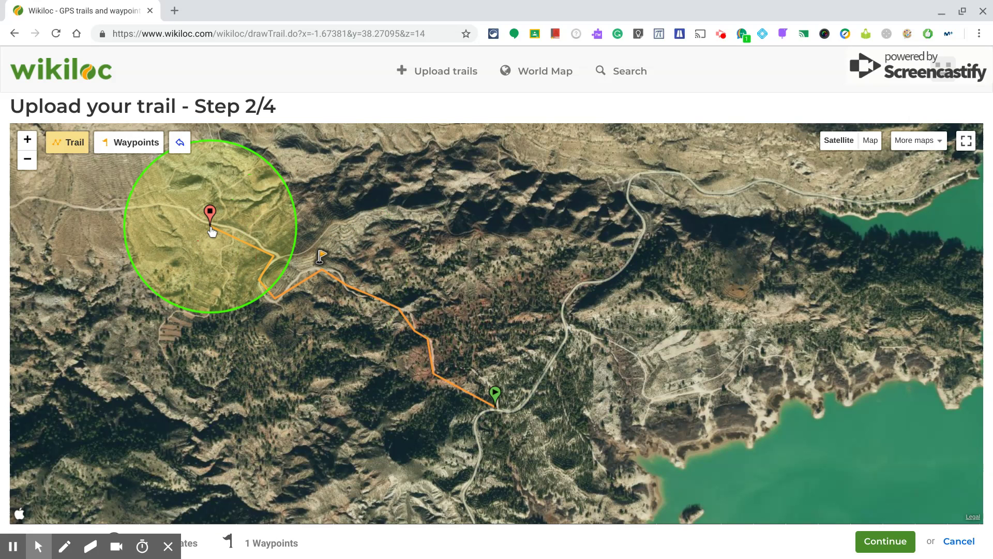
pyautogui.click(872, 542)
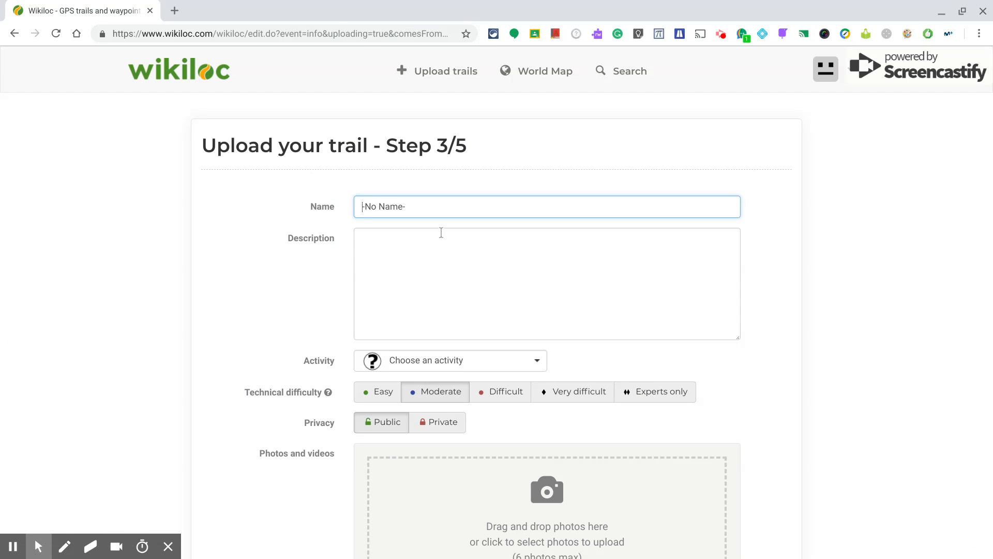
# Replace the -No Name- placeholder with the trail name 'Day 1 Amazing AJ DofE - Batman Team'
pyautogui.click(432, 202)
pyautogui.press('BackSpace')
pyautogui.press('BackSpace')
pyautogui.press('BackSpace')
pyautogui.press('BackSpace')
pyautogui.press('BackSpace')
pyautogui.press('BackSpace')
pyautogui.press('BackSpace')
pyautogui.write('Day 1 Amazing AJ DofE - Batman ')
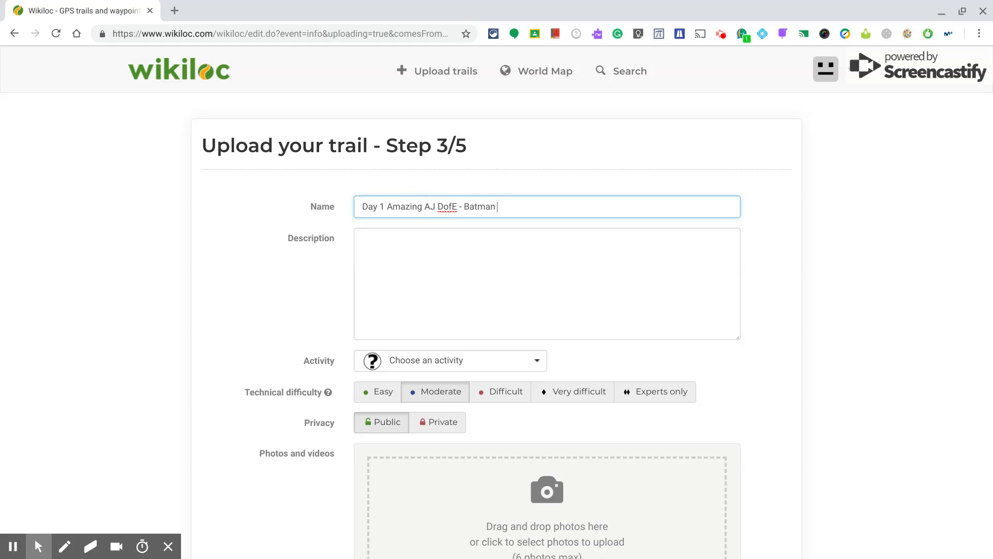
pyautogui.write('Team')
# Describe the trail as 'We are going to visit a natural park...'
pyautogui.click(391, 245)
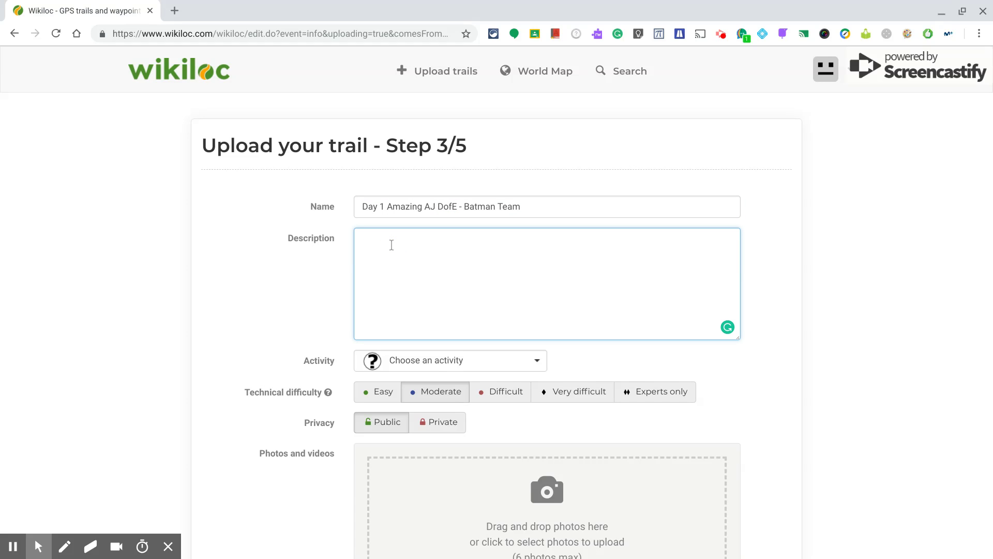
pyautogui.write('We are going to visit a natural park...')
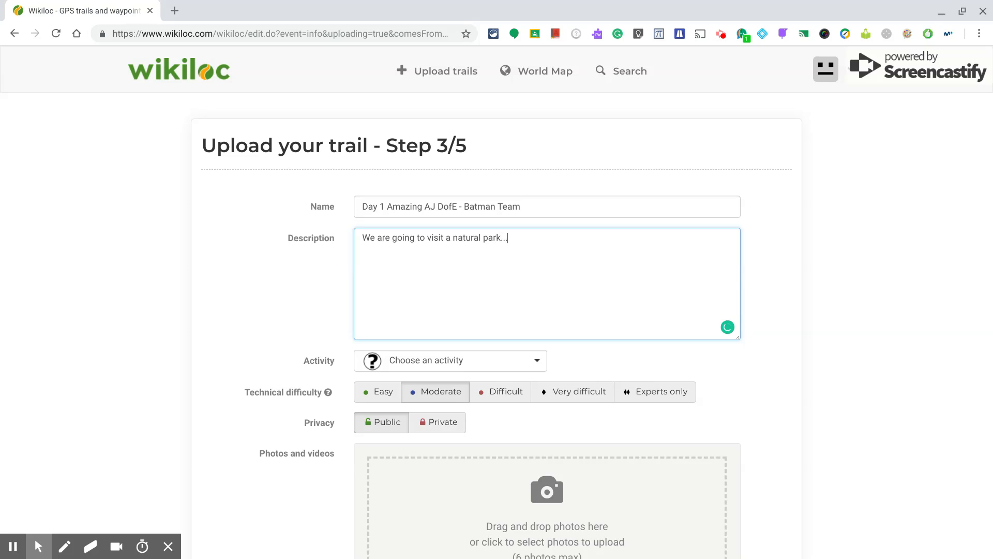
pyautogui.click(525, 362)
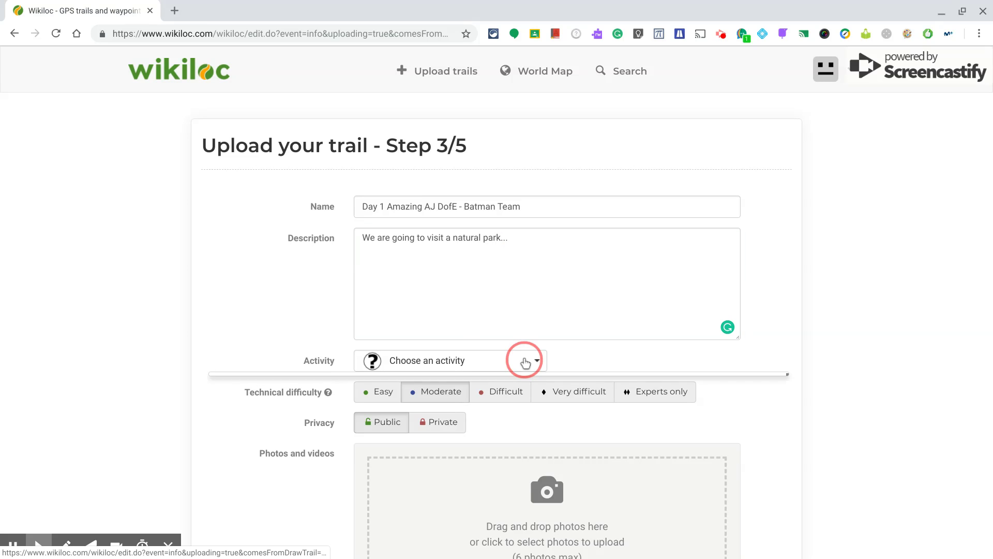
# Set the activity to Hiking, difficulty Moderate and visibility Private, then save and finish the upload
pyautogui.click(462, 389)
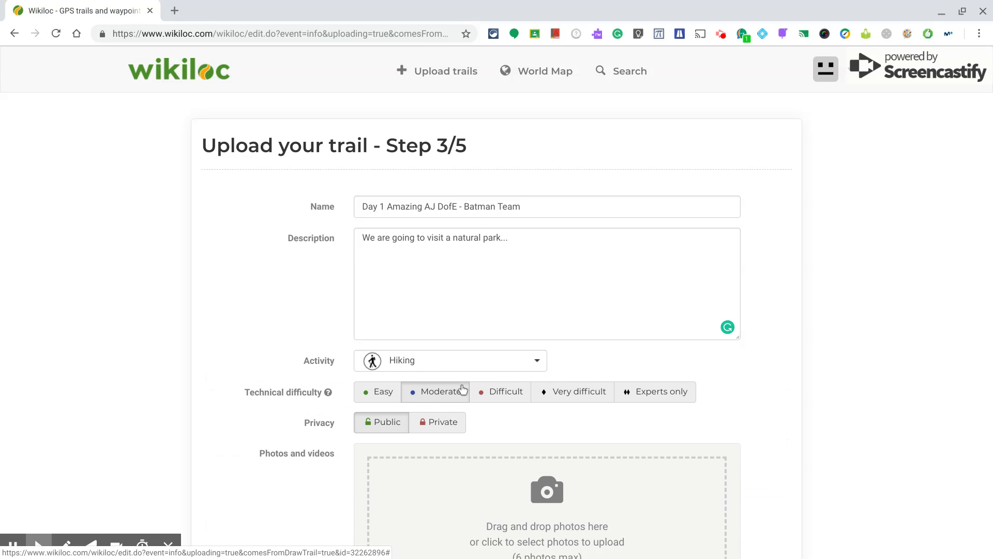
pyautogui.scroll(-2, 299, 290)
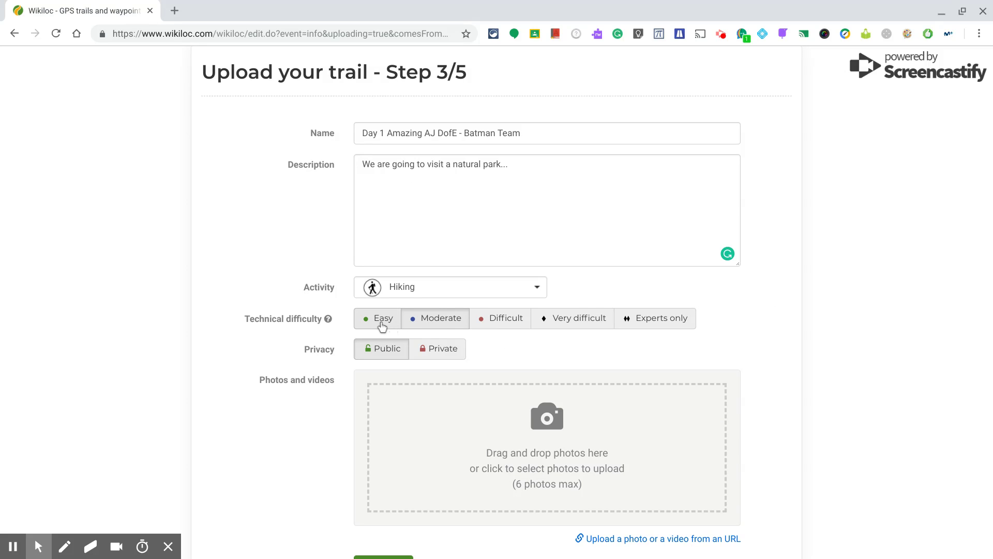
pyautogui.click(437, 329)
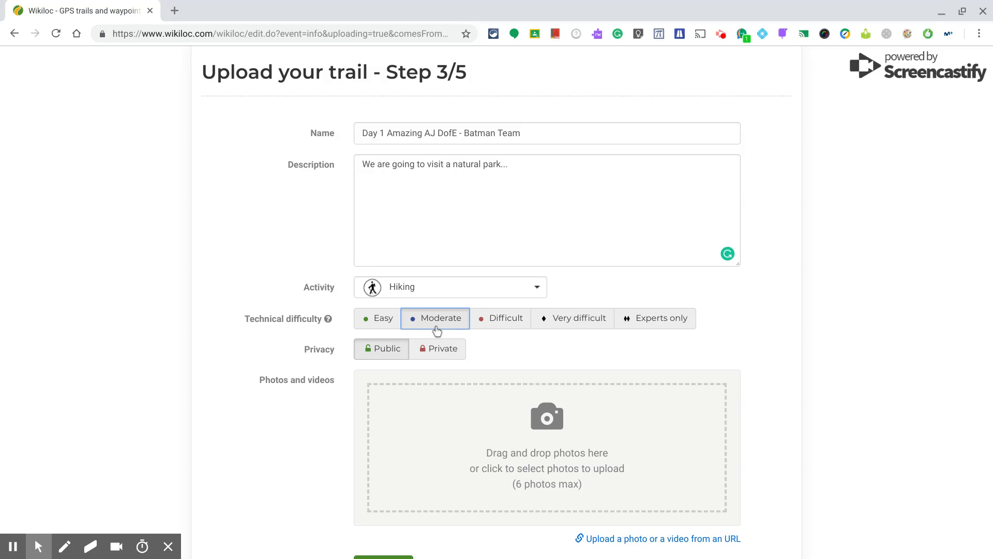
pyautogui.click(448, 353)
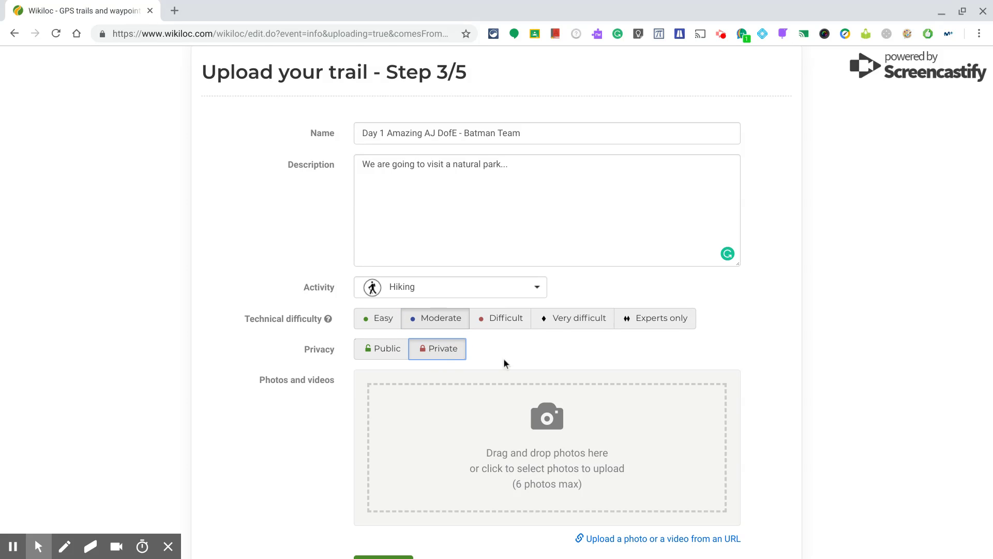
pyautogui.scroll(-1, 504, 358)
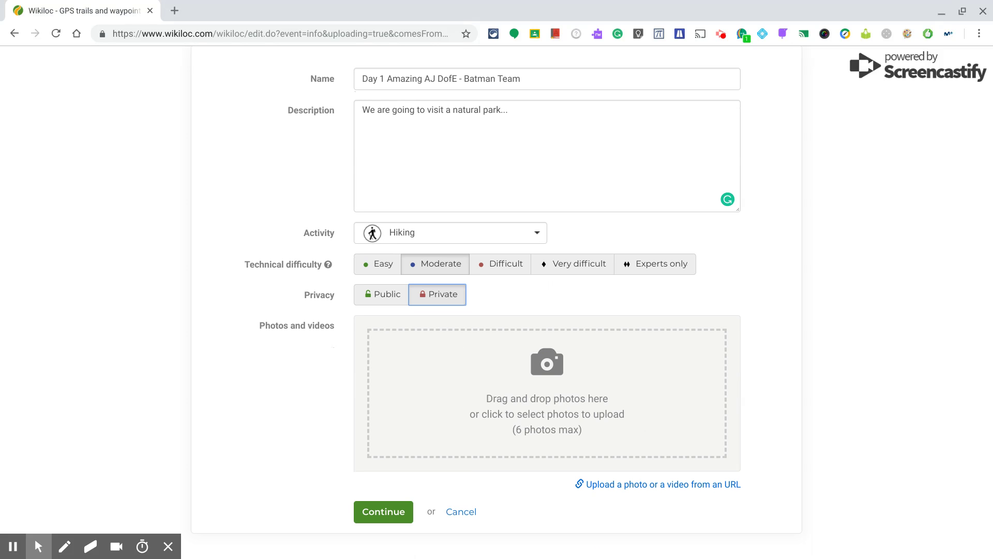
pyautogui.click(395, 512)
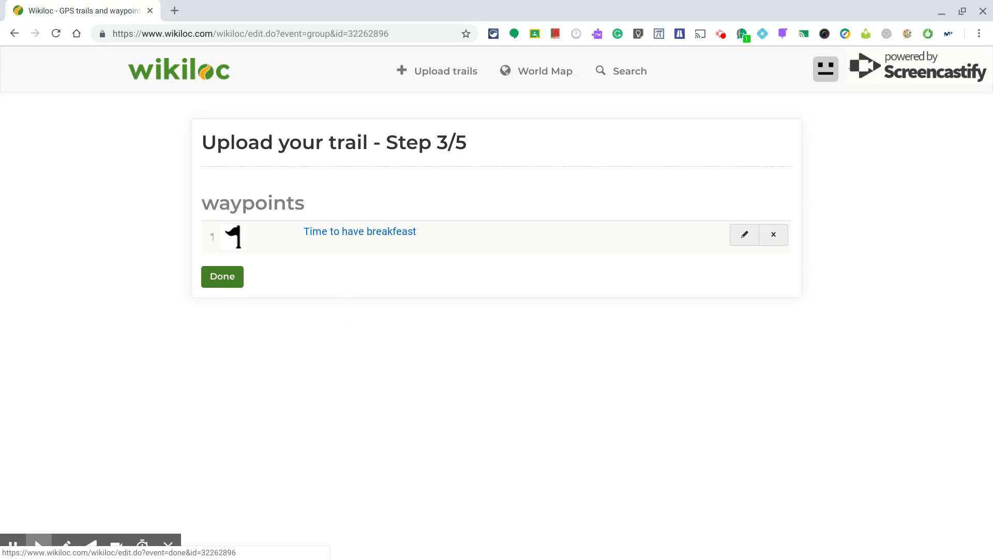
pyautogui.click(231, 281)
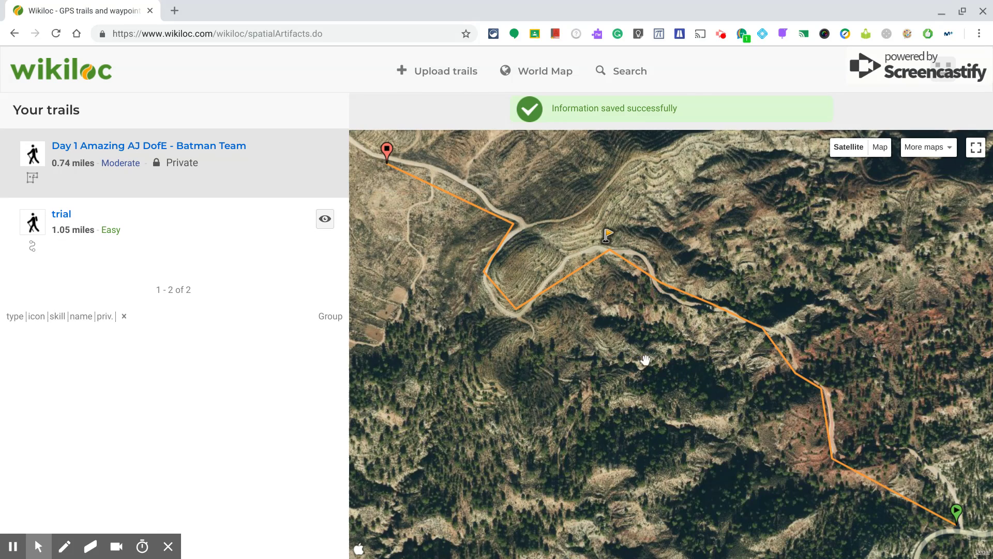
# Zoom the satellite map out and back in to frame the full trail with its breakfast flag
pyautogui.scroll(-1, 645, 359)
pyautogui.scroll(-1, 646, 360)
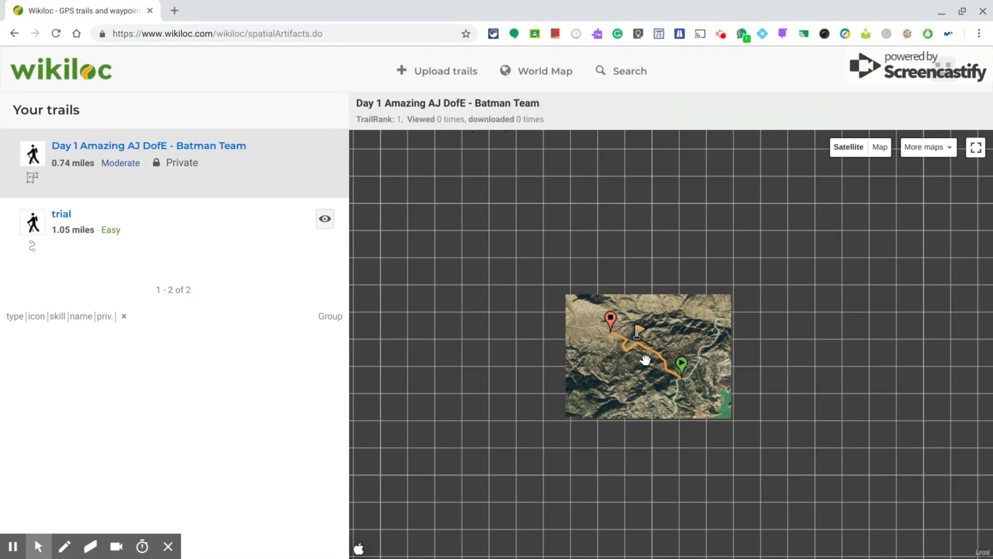
pyautogui.scroll(1, 641, 342)
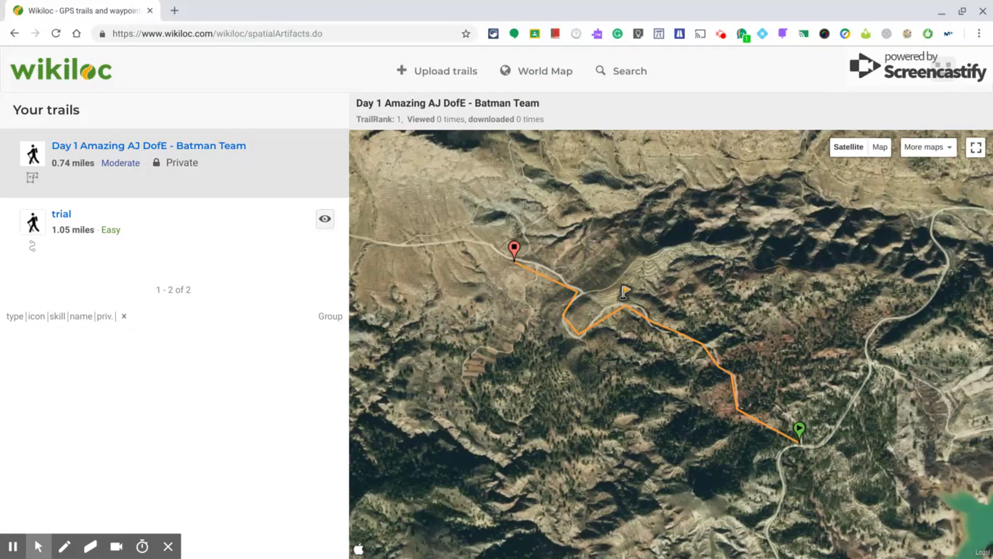